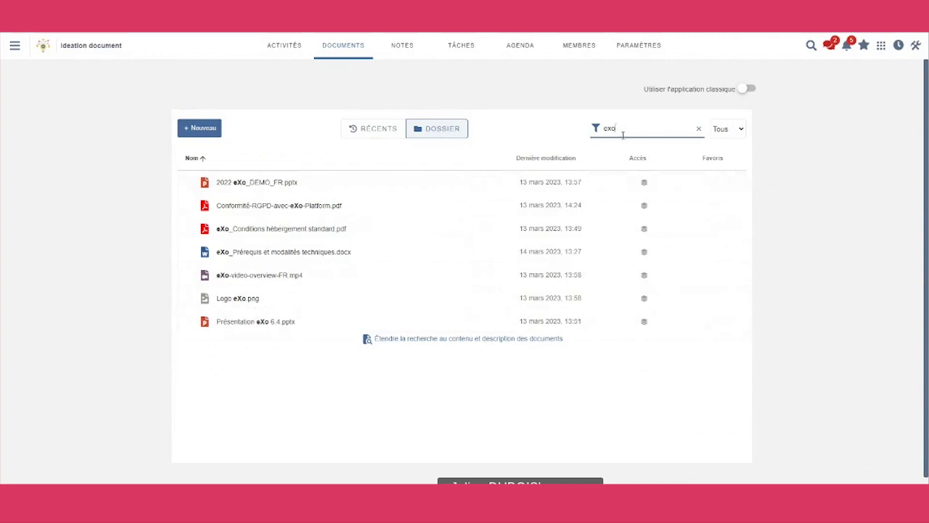
Step: Filter the documents by "exo hé" and extend the search to document contents and descriptions
text(h)
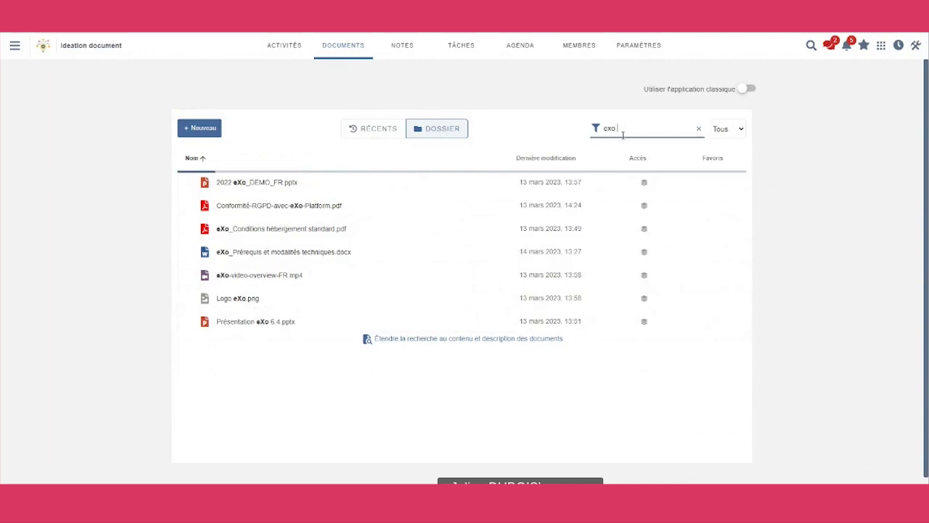
text(é)
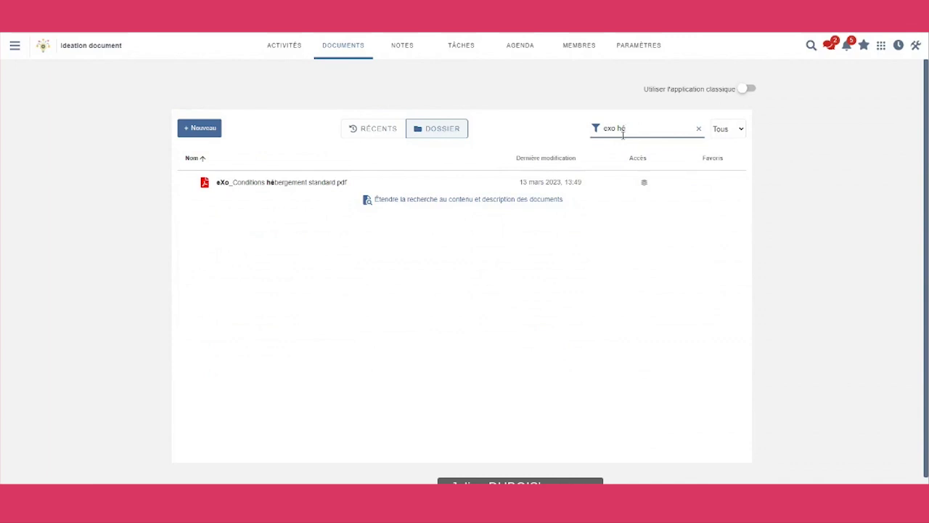
click(390, 203)
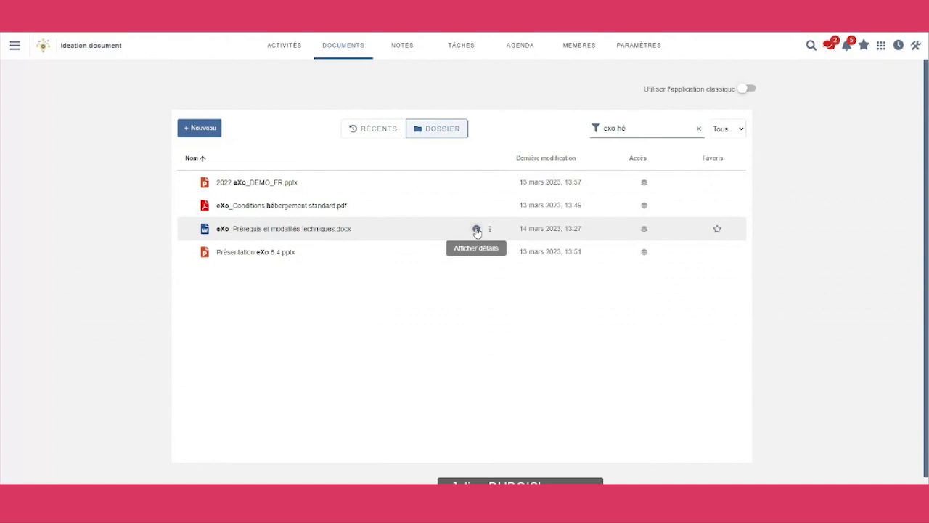
Step: Add a face emoji to the description of eXo_Prérequis et modalités techniques.docx and save it
click(477, 230)
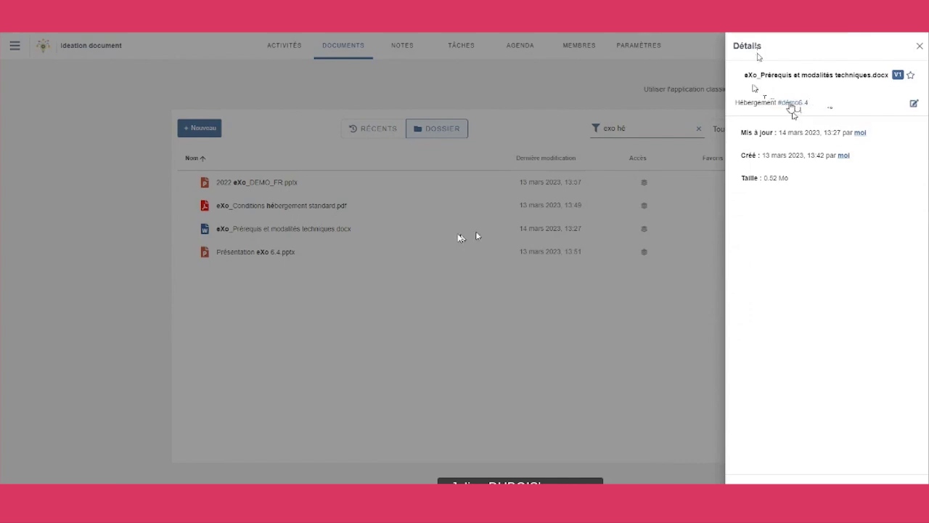
click(914, 103)
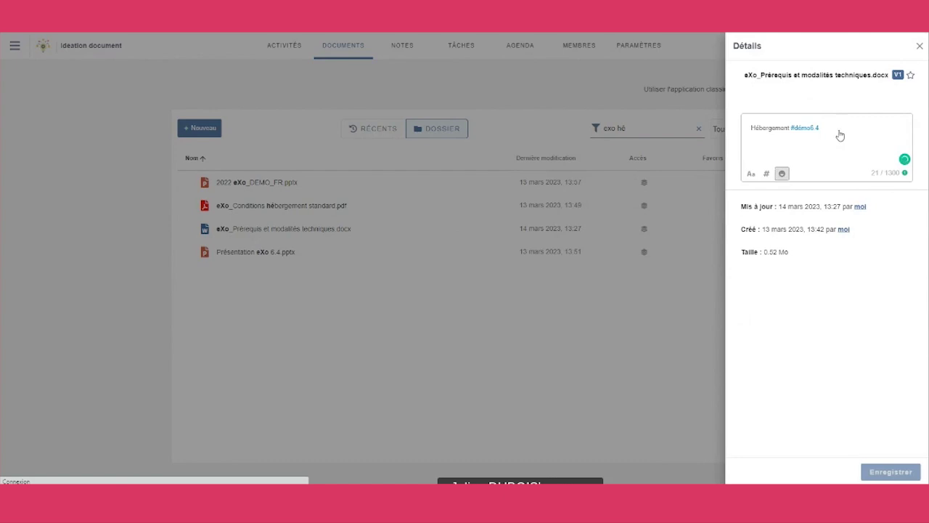
click(782, 173)
click(790, 240)
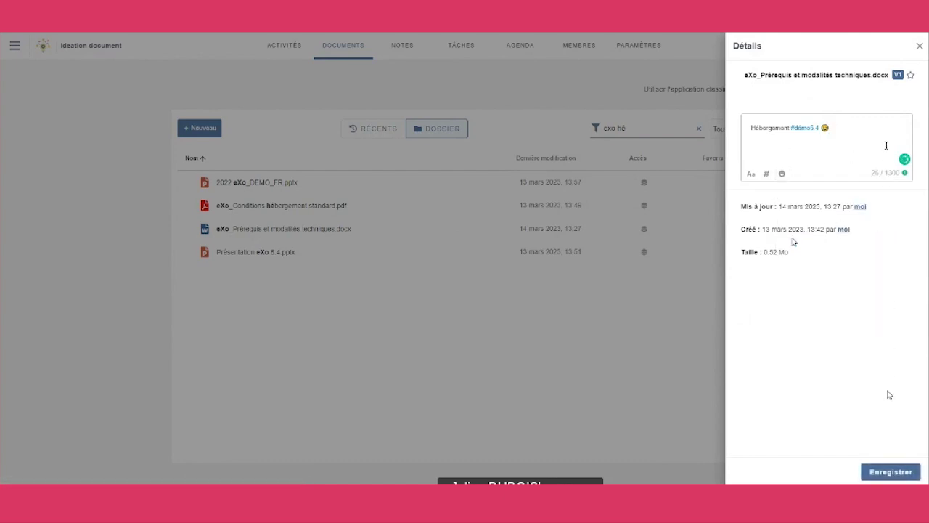
click(893, 472)
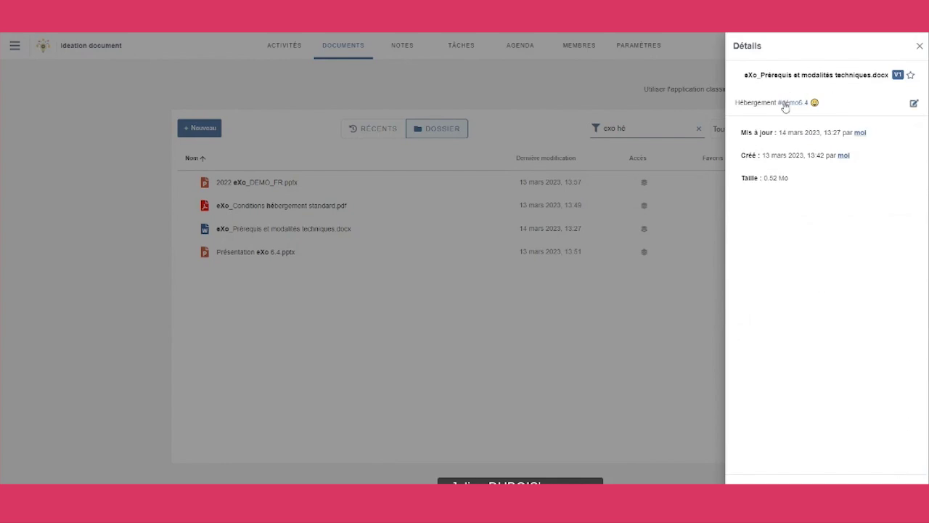
Step: Search the whole platform for the #démo6.4 tag from the document's description, and close the search
click(785, 103)
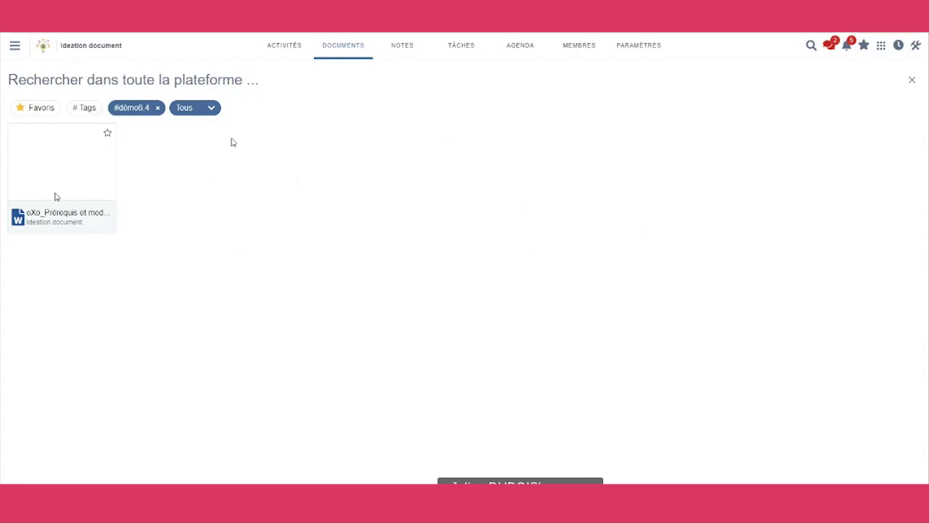
click(912, 82)
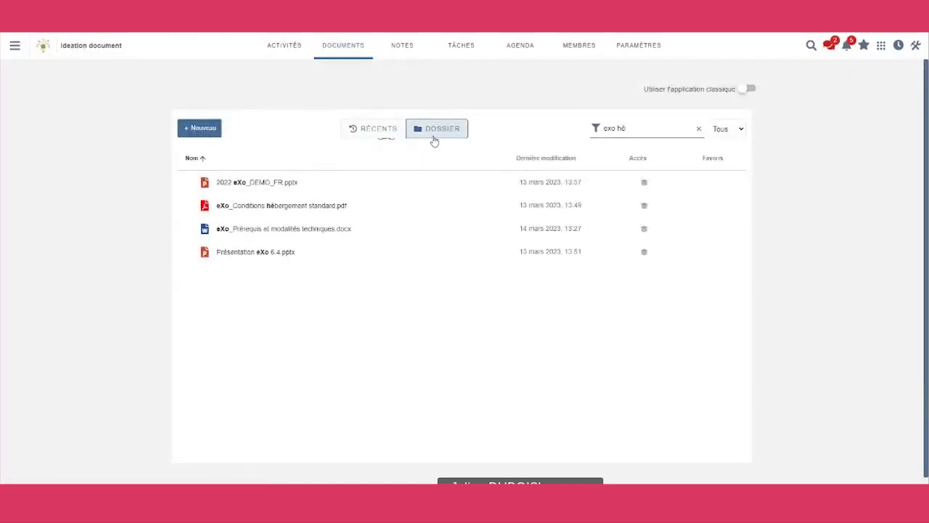
Step: Clear the file name filter and open the 2 - Technique folder
click(699, 129)
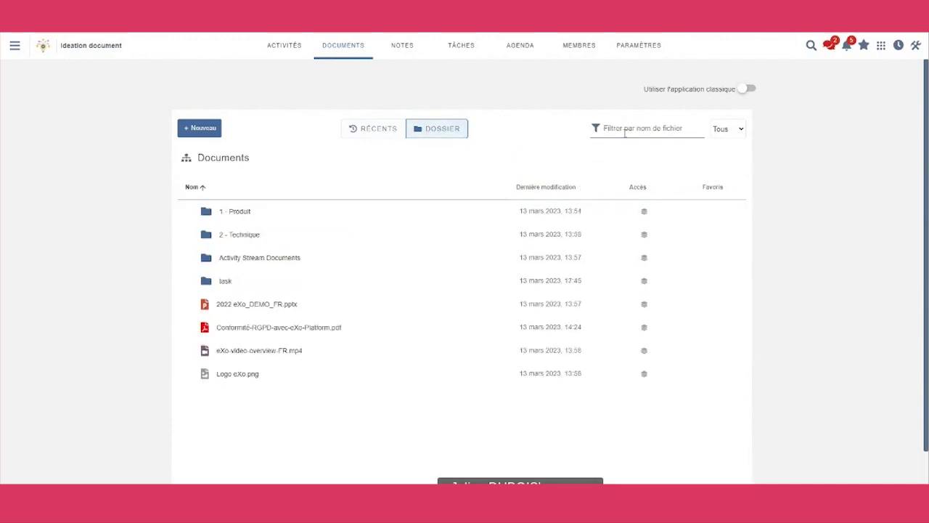
click(244, 242)
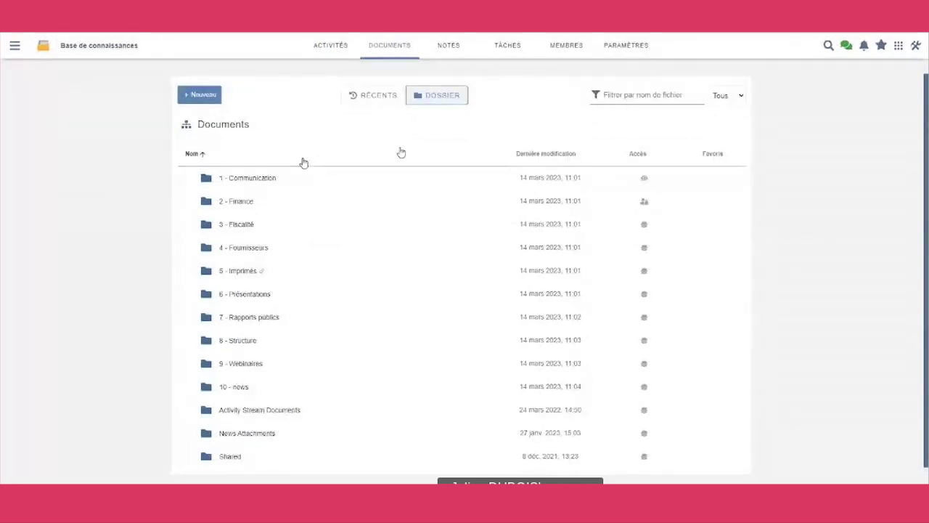
right_click(760, 67)
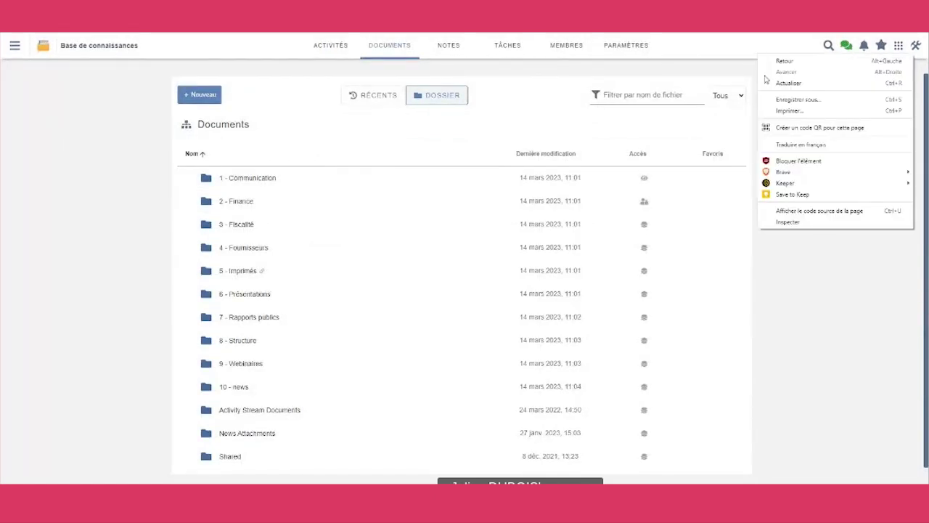
click(767, 220)
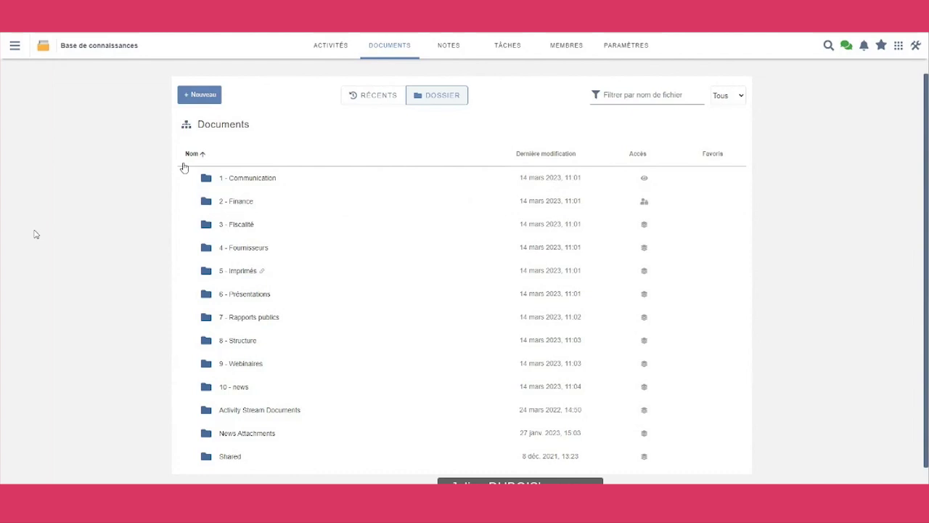
Step: Upload Logo eXo.png into the 6 - Présentations folder of Base de connaissances and preview the image
click(236, 296)
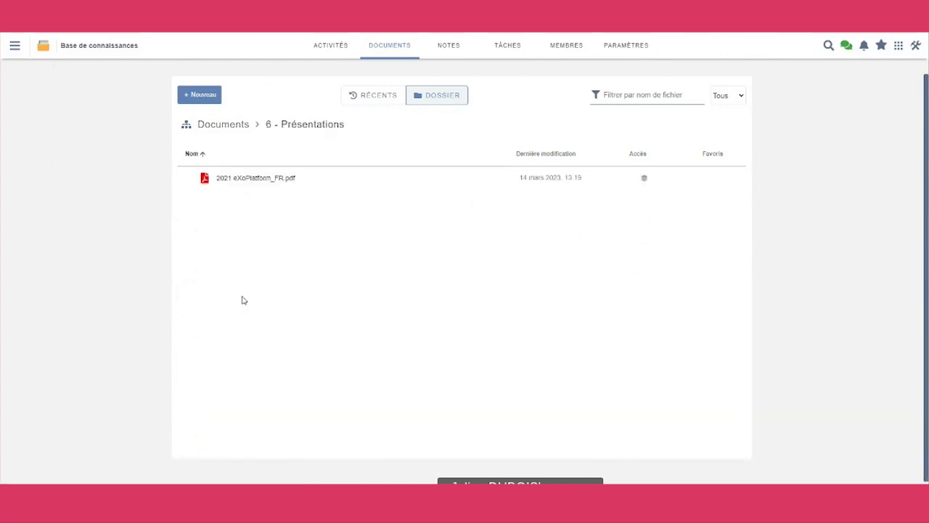
drag(244, 301, 393, 303)
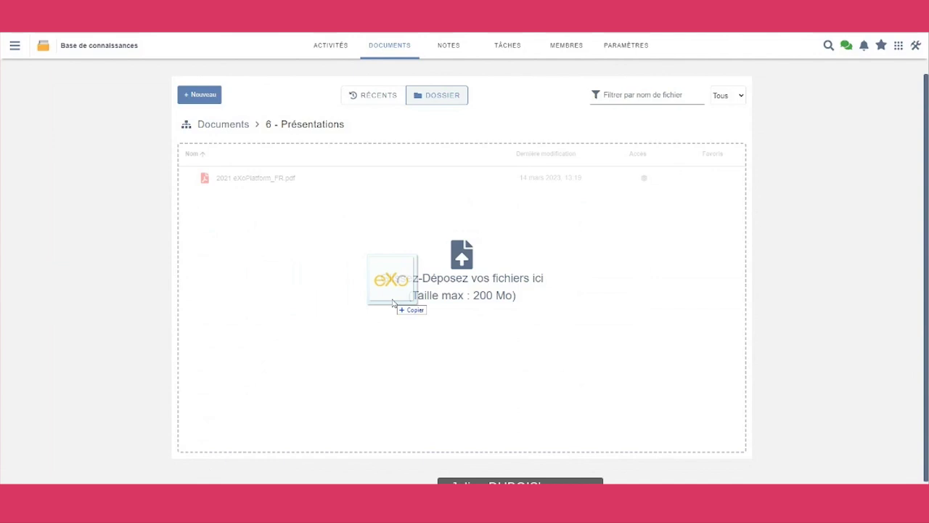
drag(393, 304, 390, 305)
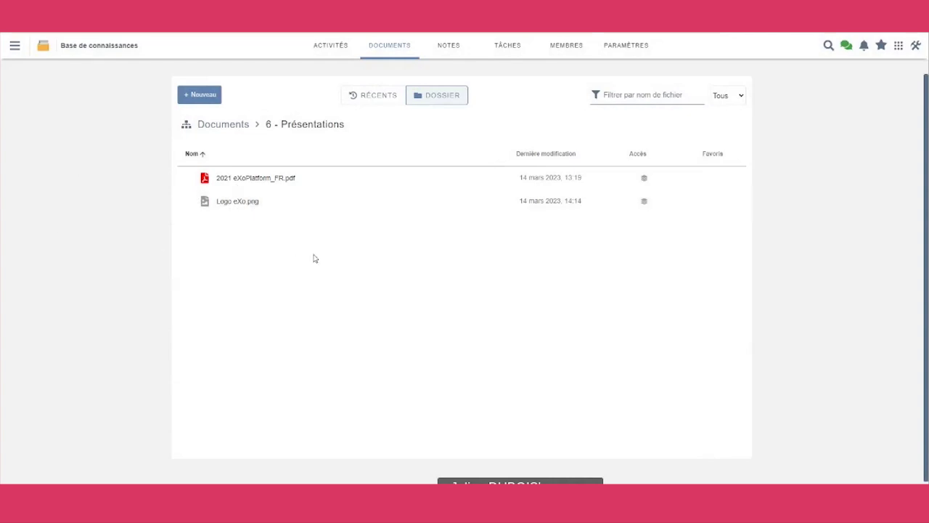
click(226, 208)
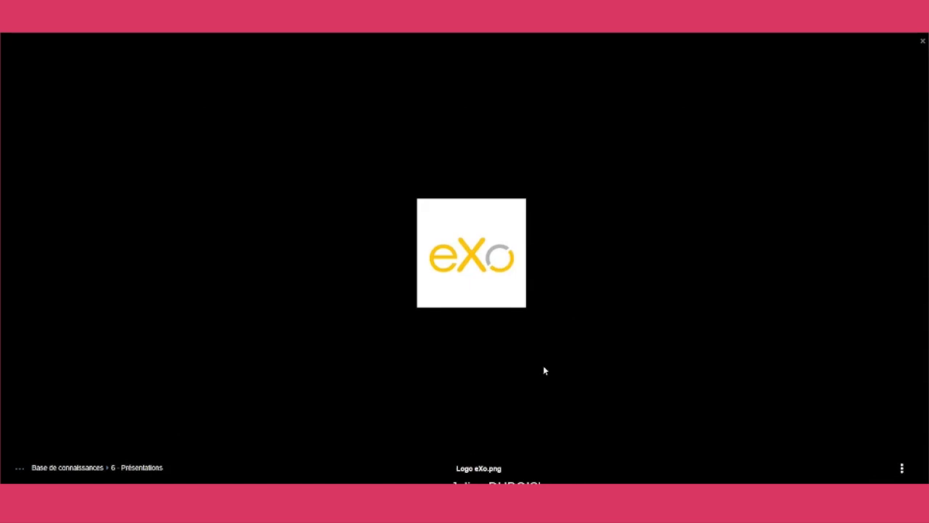
click(922, 41)
Step: Upload Logo eXo.png again into 6 - Présentations, resolving the name conflict by keeping both documents
drag(0, 290, 342, 283)
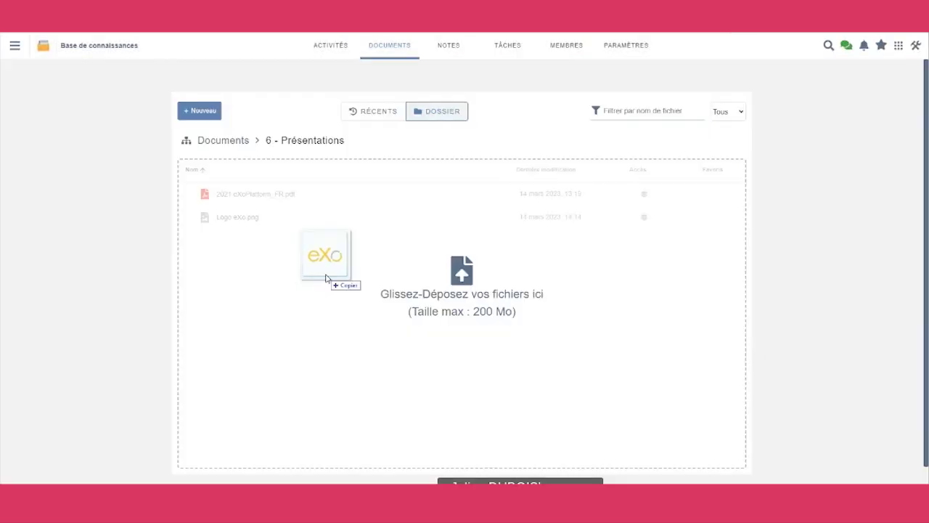
drag(326, 277, 326, 277)
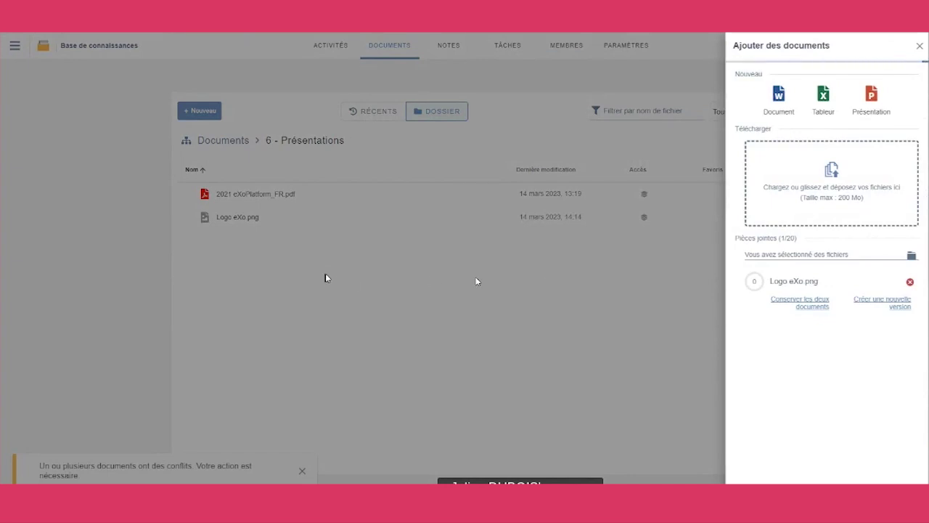
click(813, 303)
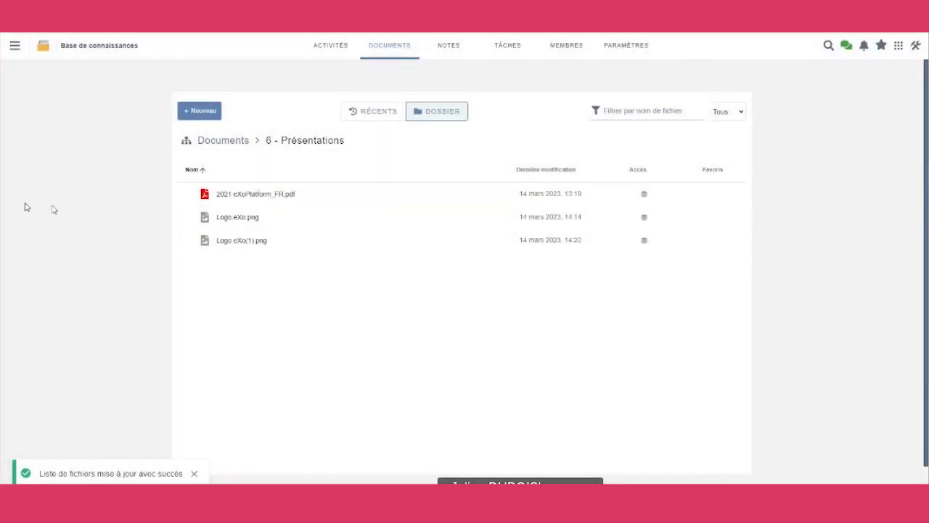
Step: Upload Logo eXo.png once more as a new version of the existing file and view its version history
drag(51, 209, 356, 291)
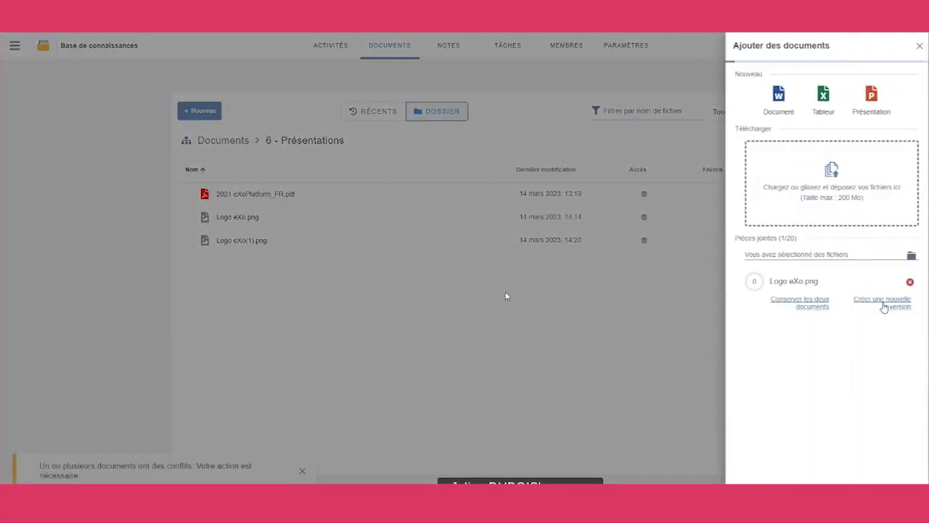
click(884, 307)
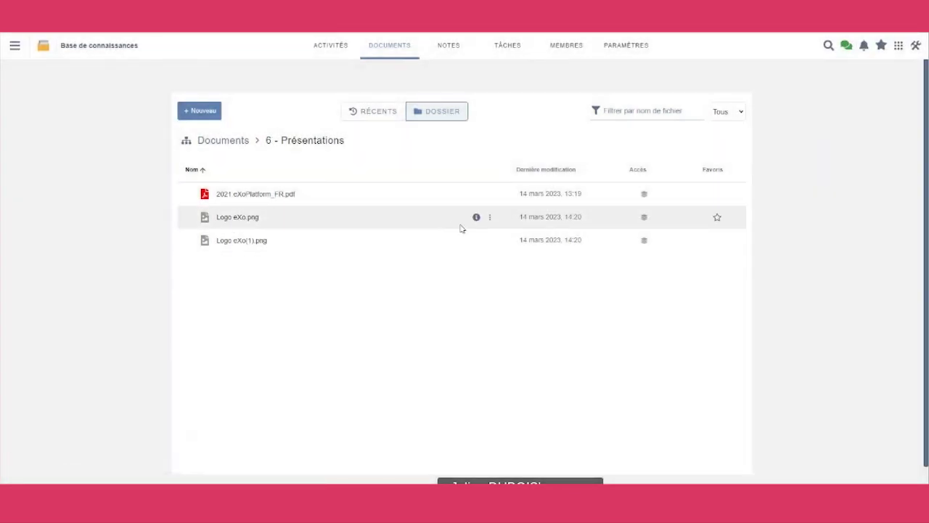
click(490, 218)
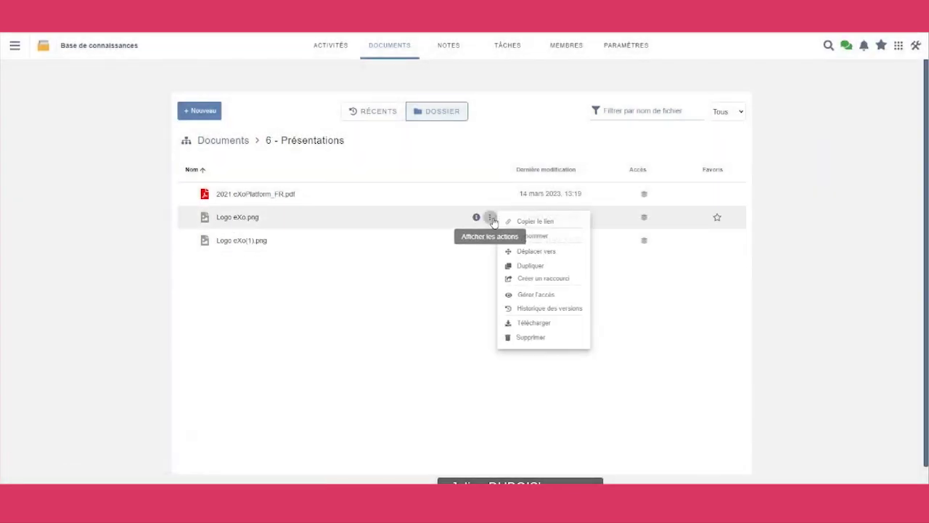
click(518, 308)
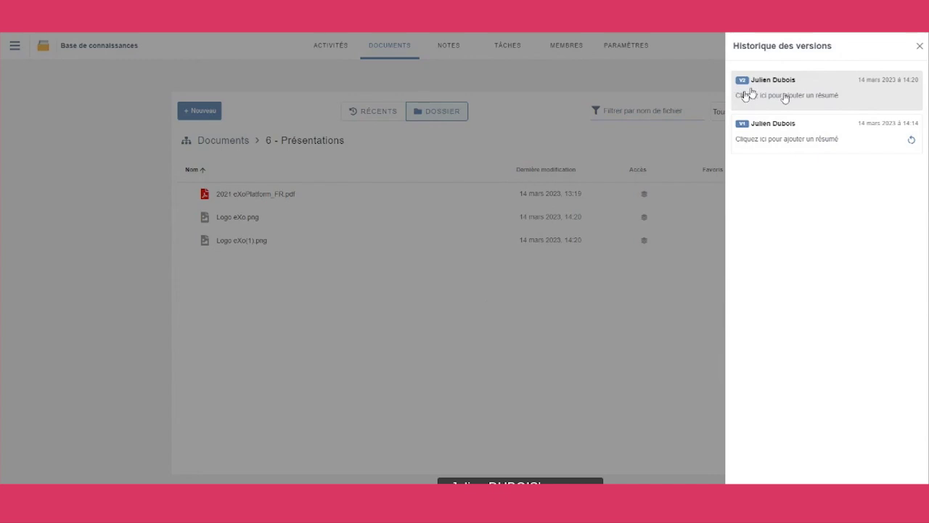
click(486, 303)
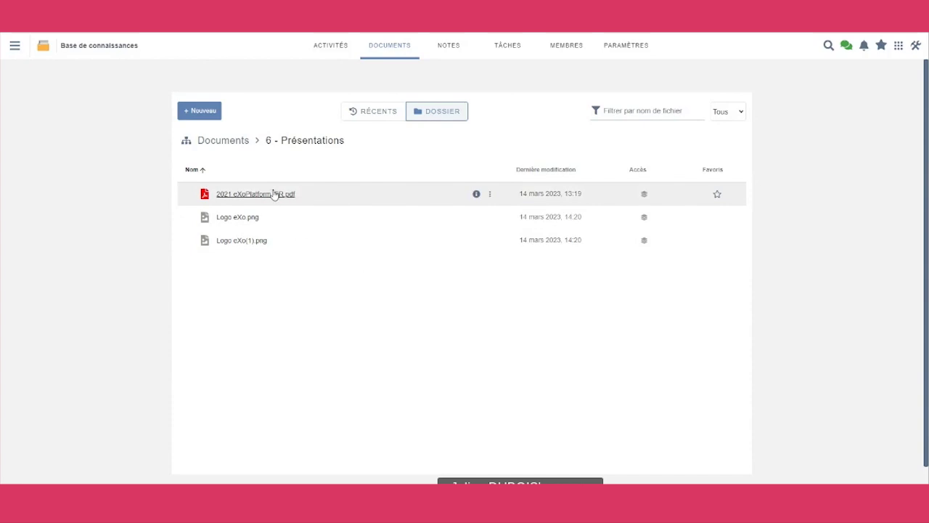
Step: Restore version V2 of 2021 eXoPlatform_FR.pdf from its version history
click(490, 198)
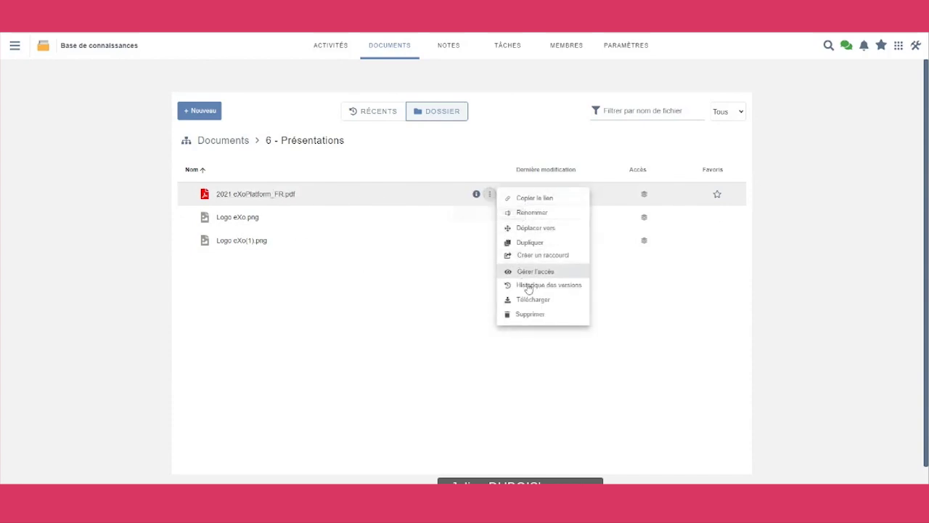
click(526, 285)
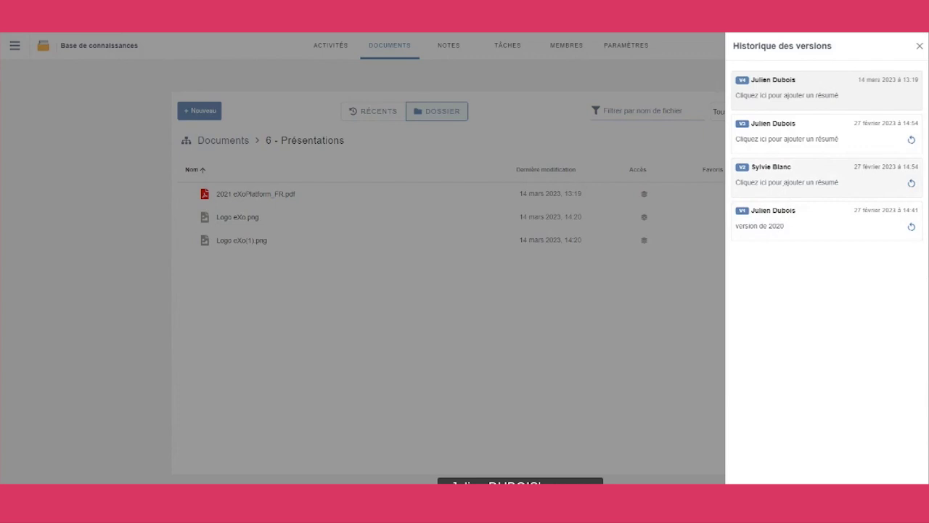
click(913, 185)
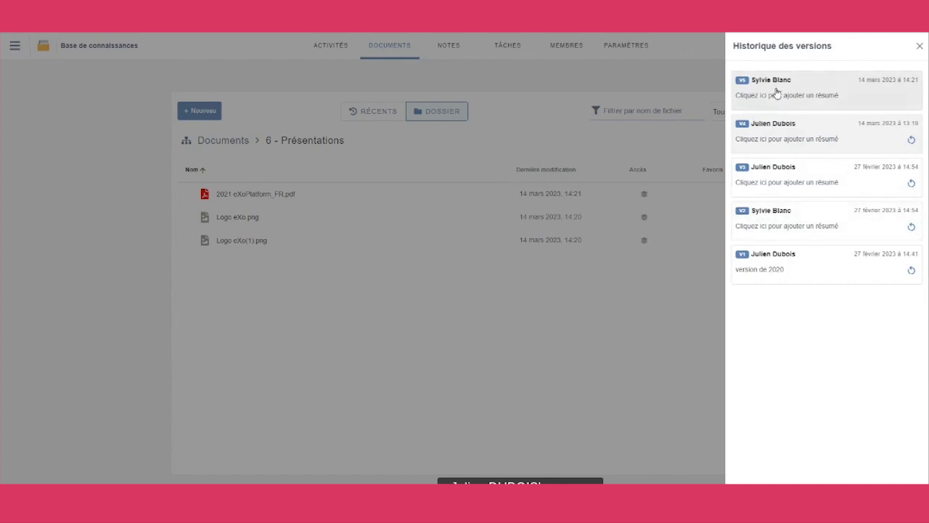
Step: Preview version V3 of 2021 eXoPlatform_FR.pdf from the version history, and close the preview and the history
click(788, 179)
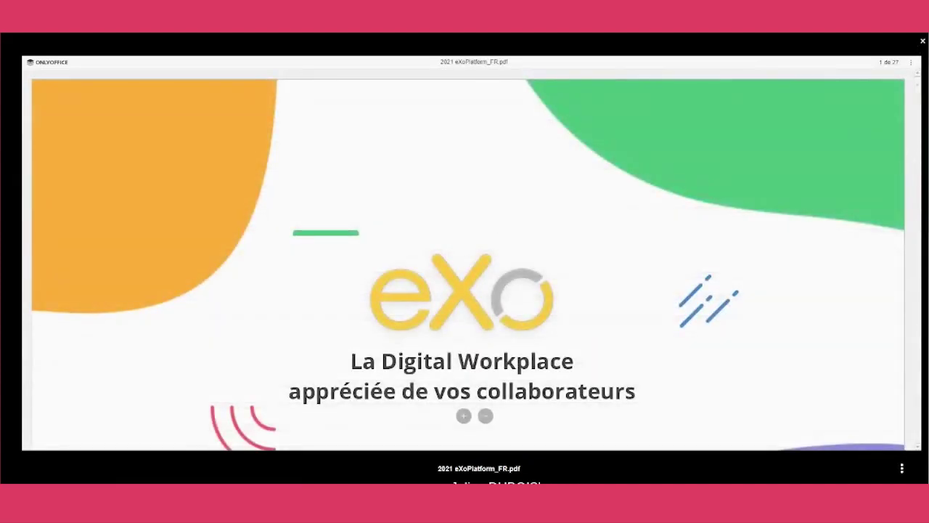
key(Escape)
click(448, 322)
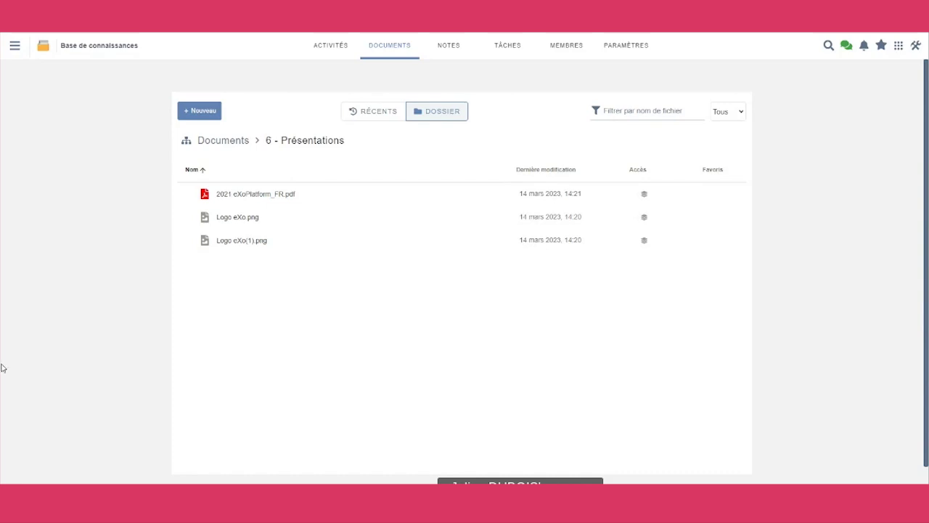
Step: Return to the root Documents folder and examine the access rights of the 1 - Communication folder without changing them
click(223, 140)
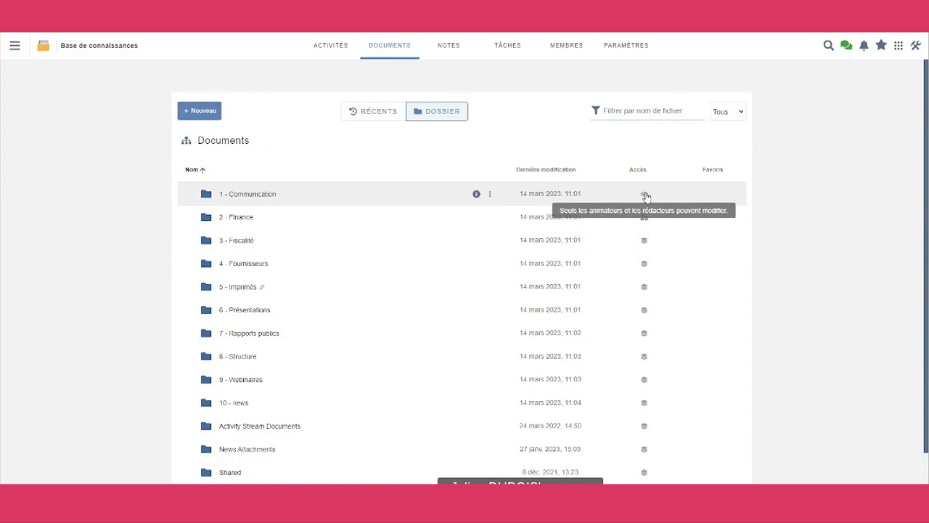
click(490, 195)
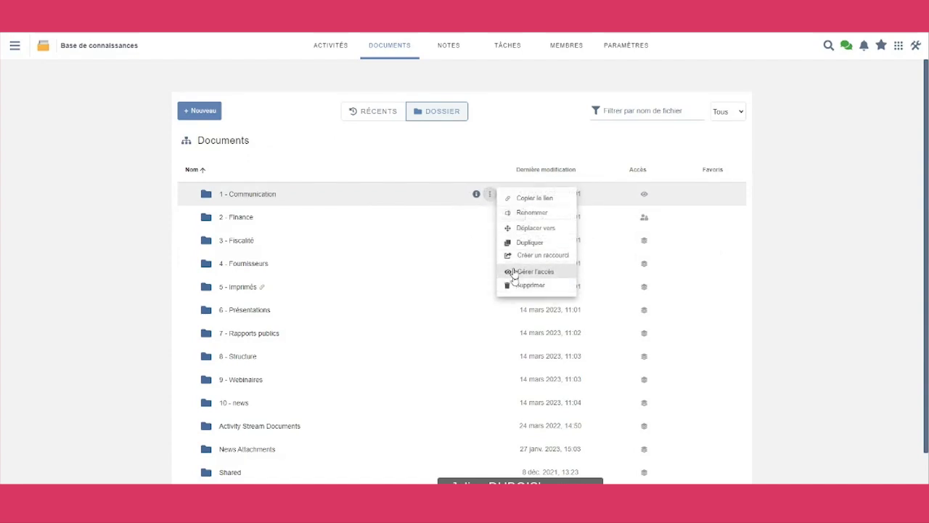
click(514, 272)
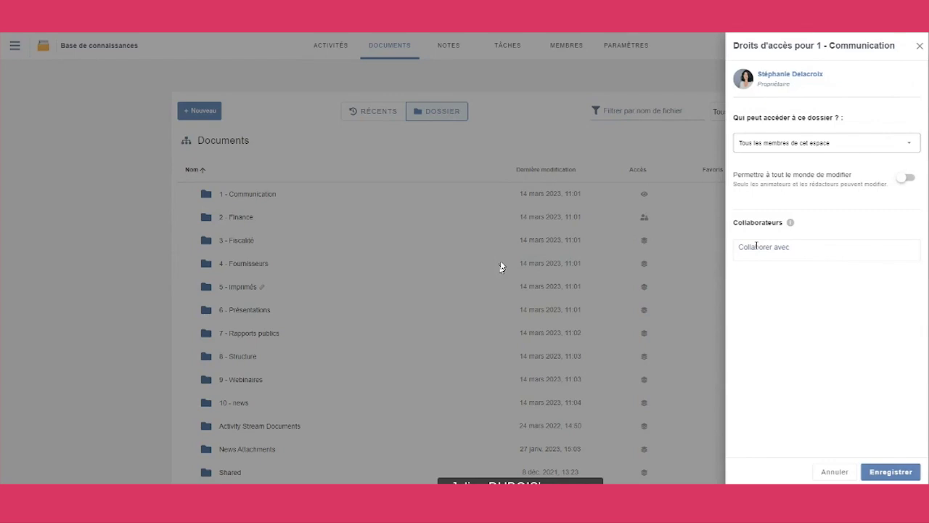
click(446, 223)
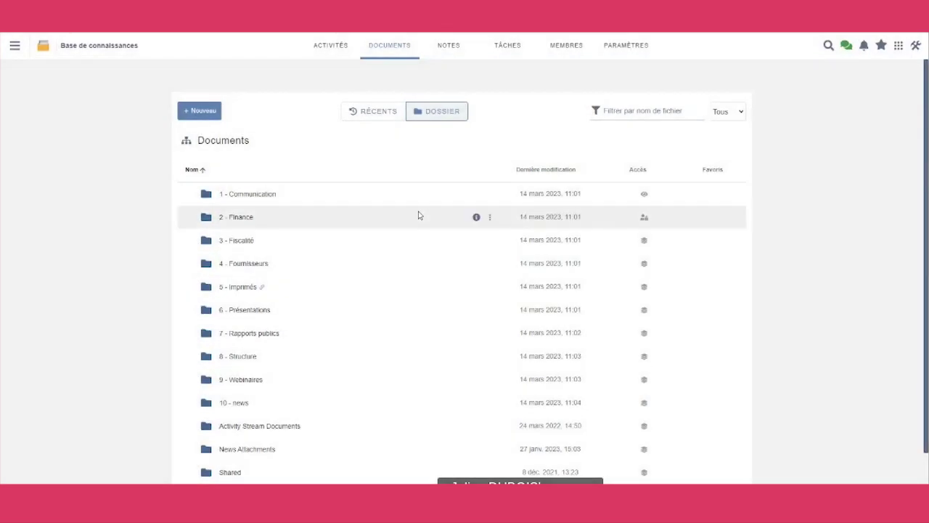
Step: Open the 5 - Imprimés folder, view the actions available for Imprimé n.01 - Janvier 2021.pdf, and return to the root Documents folder
click(254, 288)
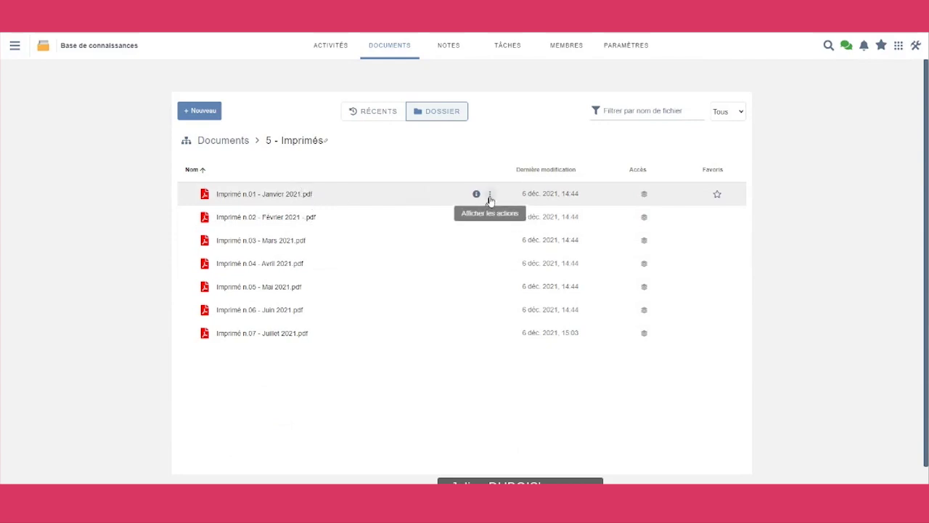
click(491, 196)
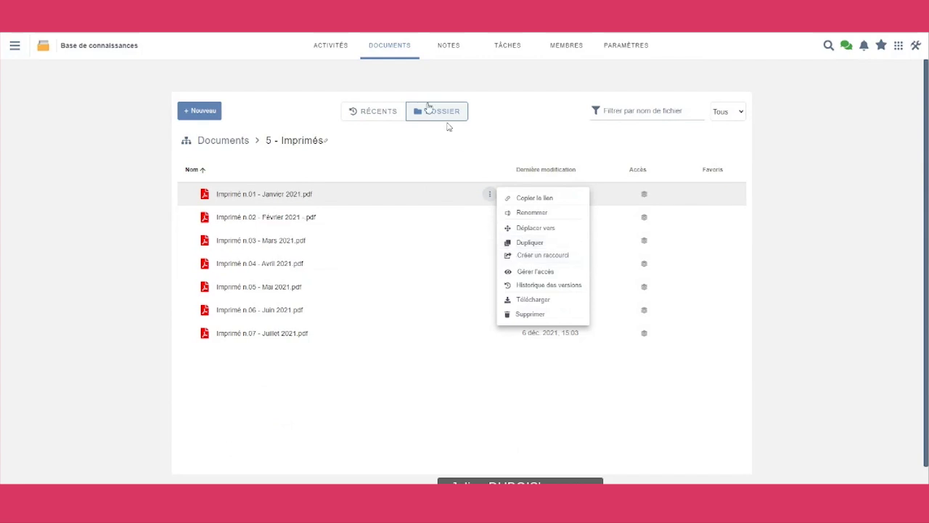
click(225, 146)
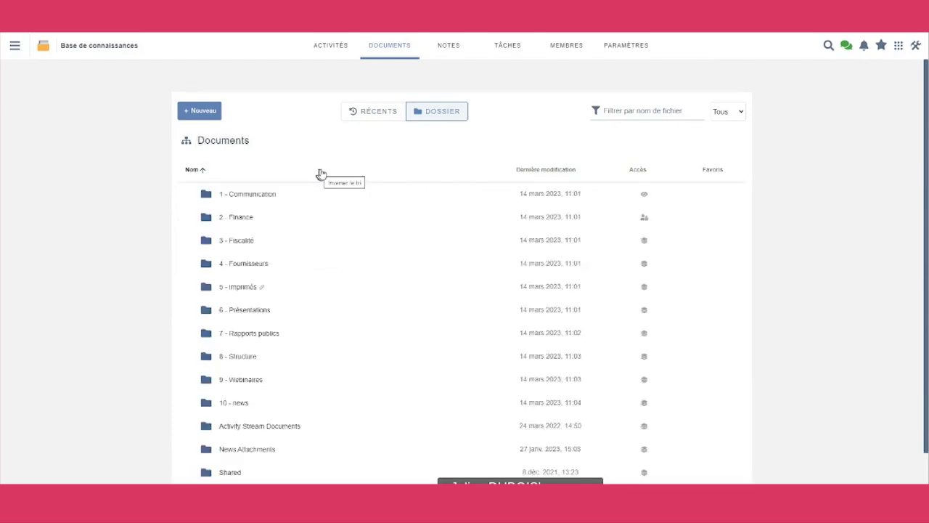
Step: Promote the space member listed as Consultant fonctionnel to the rédacteur role, and return to the space's documents
click(564, 47)
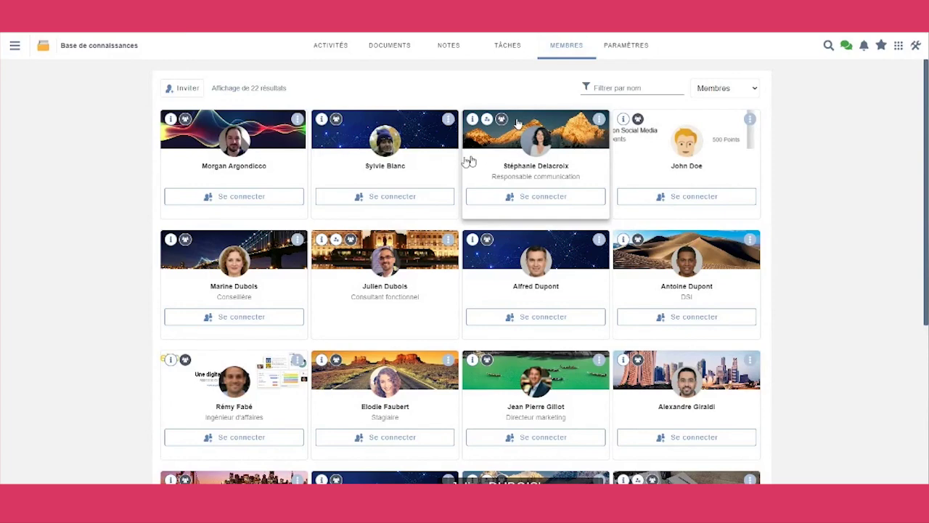
click(449, 240)
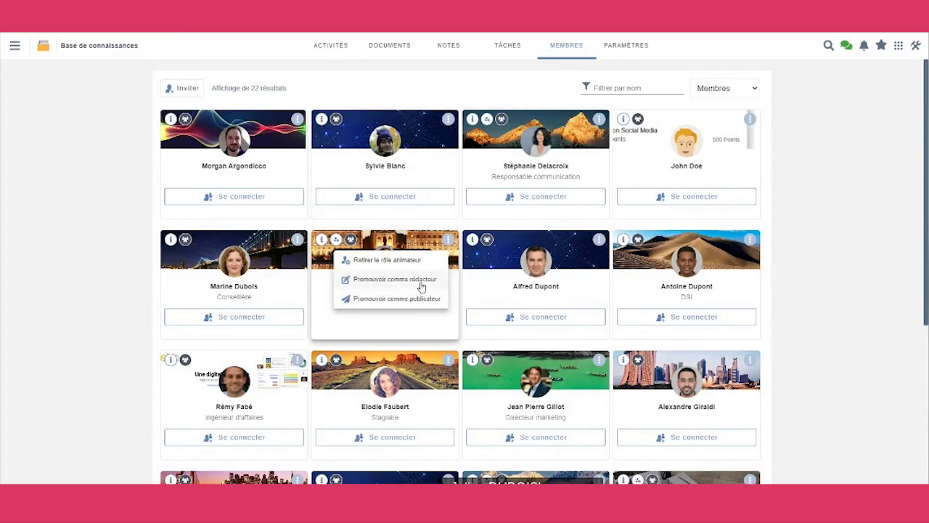
click(421, 287)
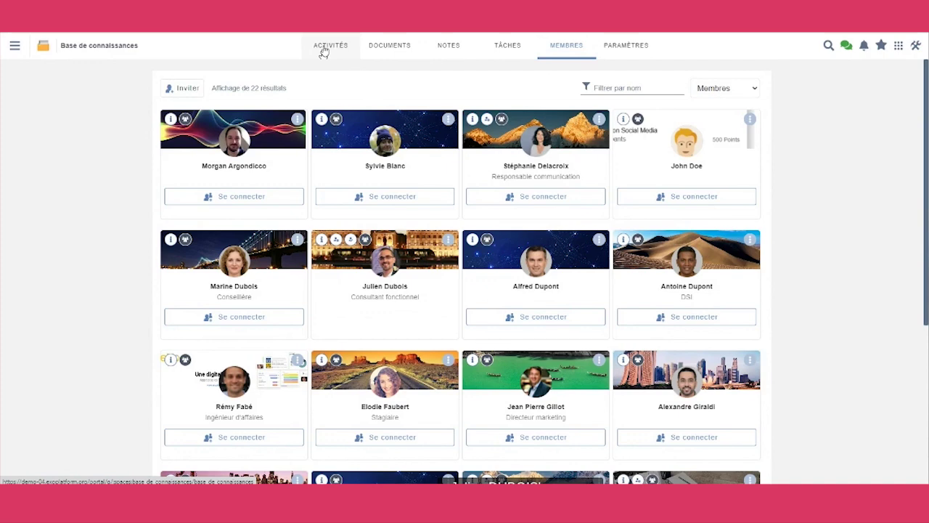
click(386, 47)
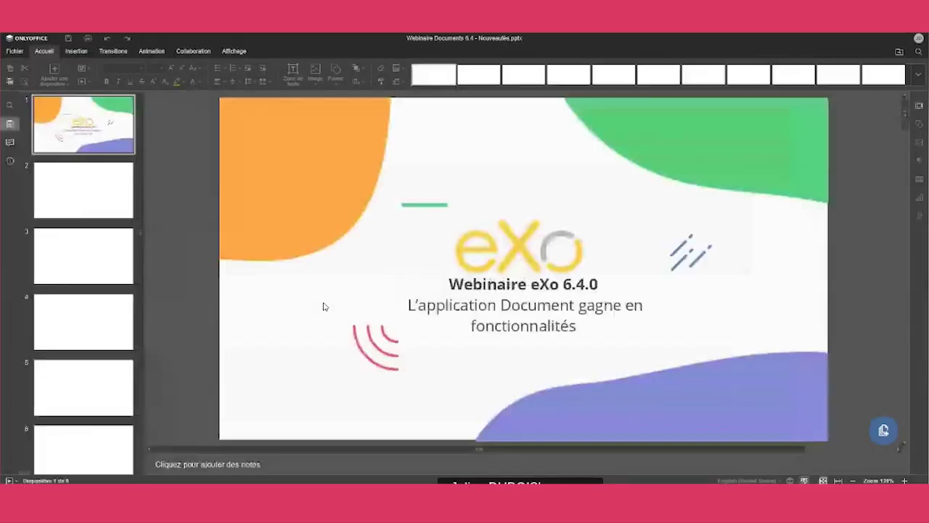
Step: In the ONLYOFFICE presentation Webinaire Documents 6.4 - Nouveautés.pptx, select the Perspectives slide and start the slideshow from it
scroll(80, 298, down, 3)
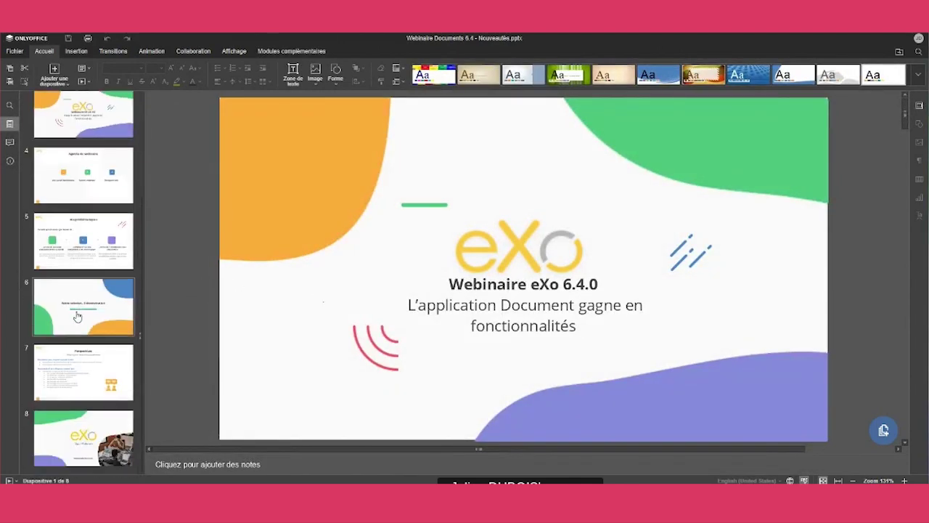
click(72, 364)
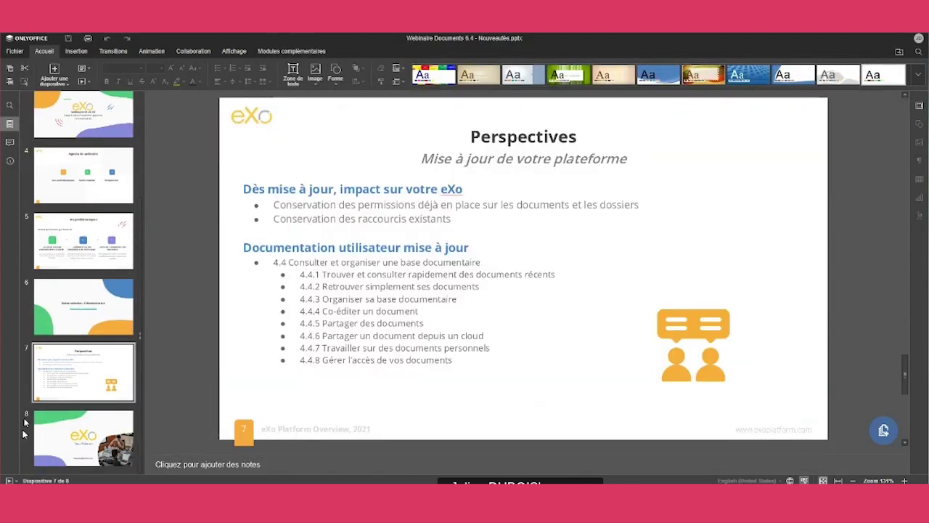
click(9, 480)
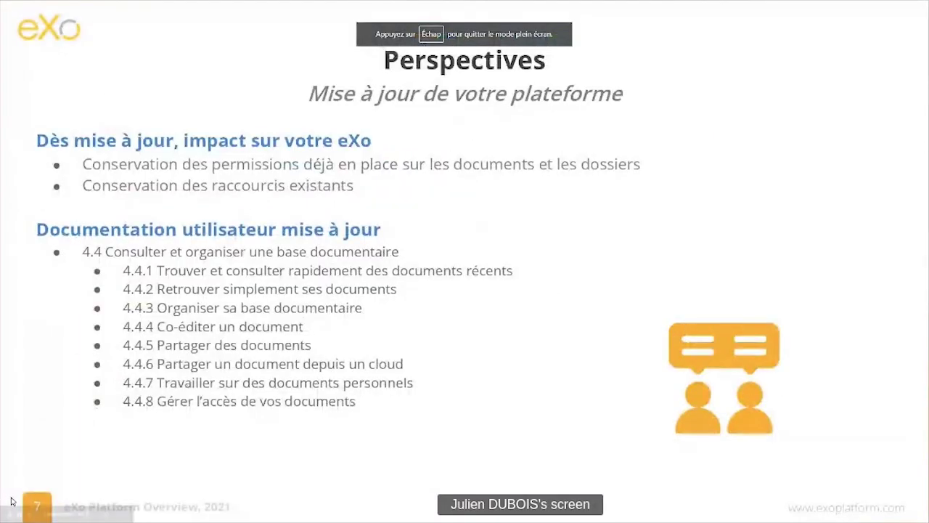